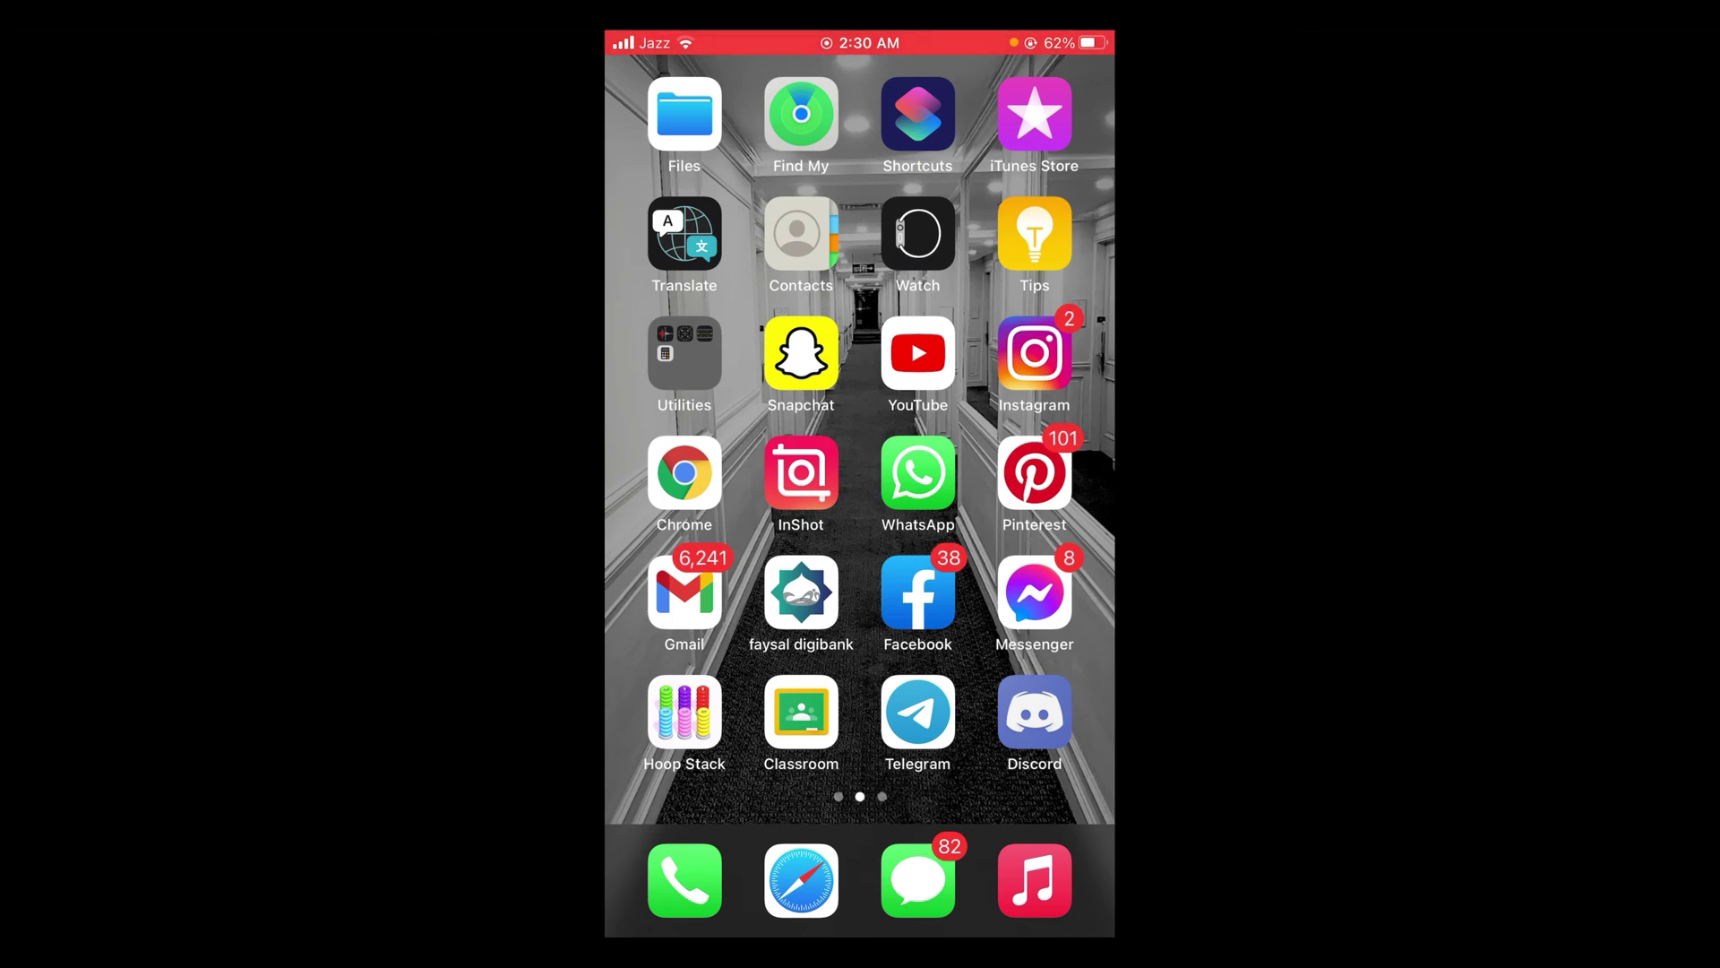
- Open Facebook and bring Edit Public Details into view on the profile
{"action": "left_click", "coordinate": [918, 592]}
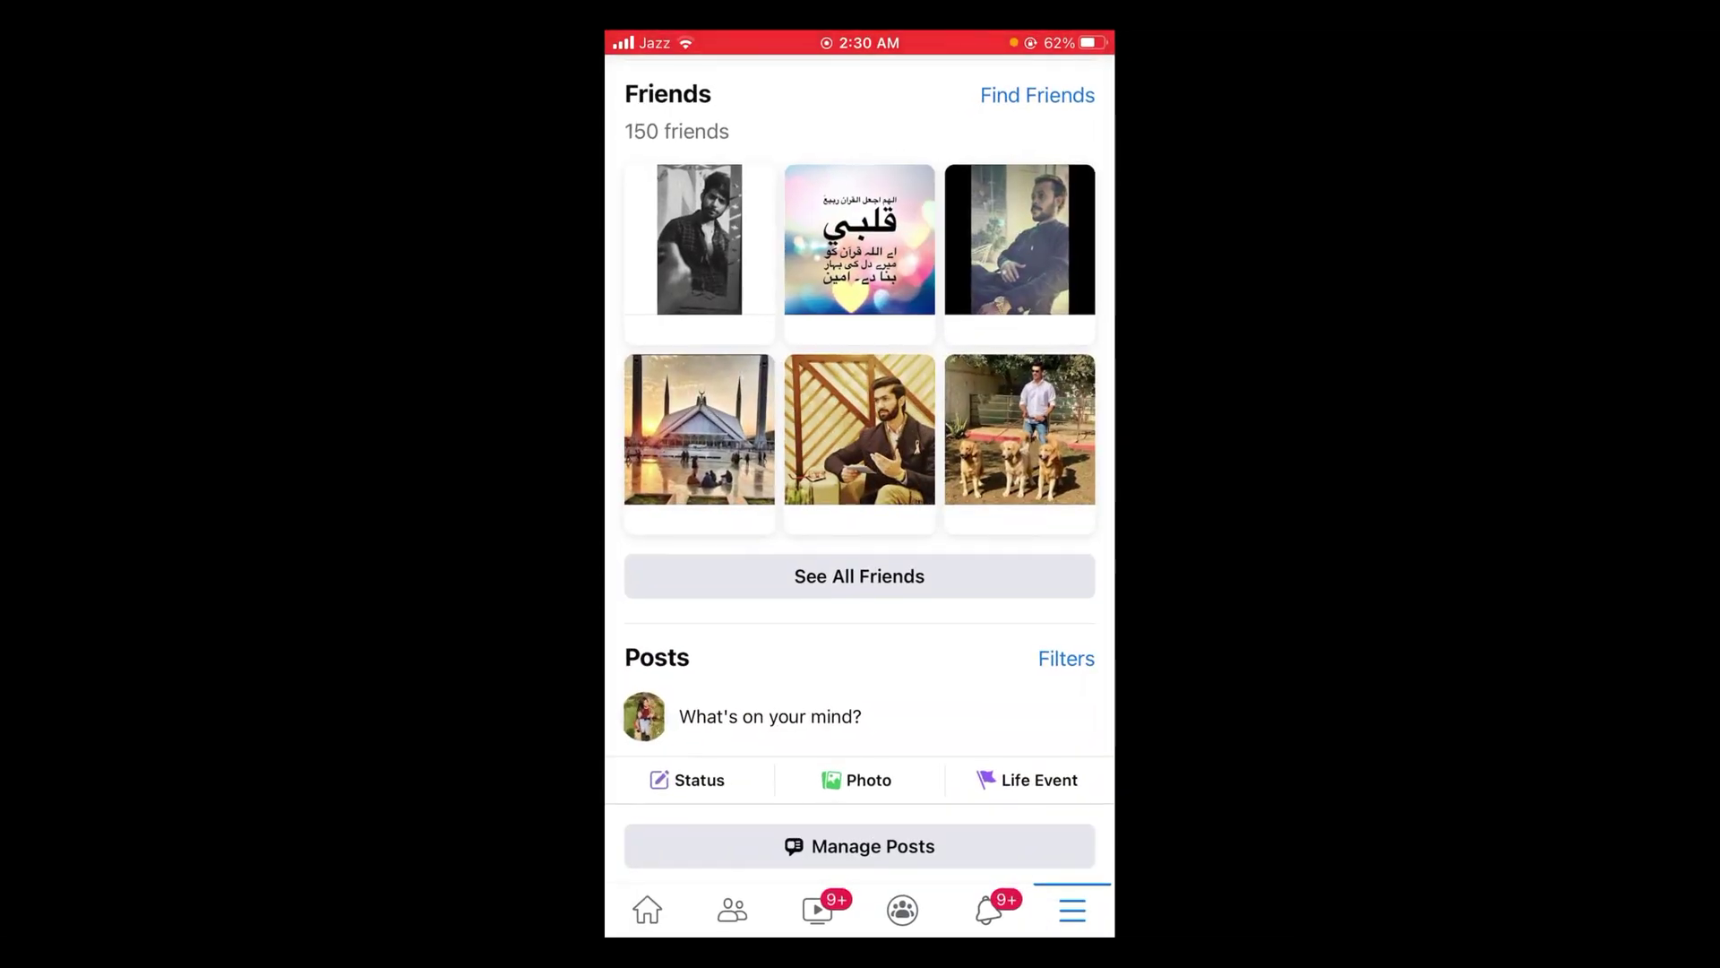
{"action": "scroll", "coordinate": [861, 471], "scroll_direction": "up", "scroll_amount": 2}
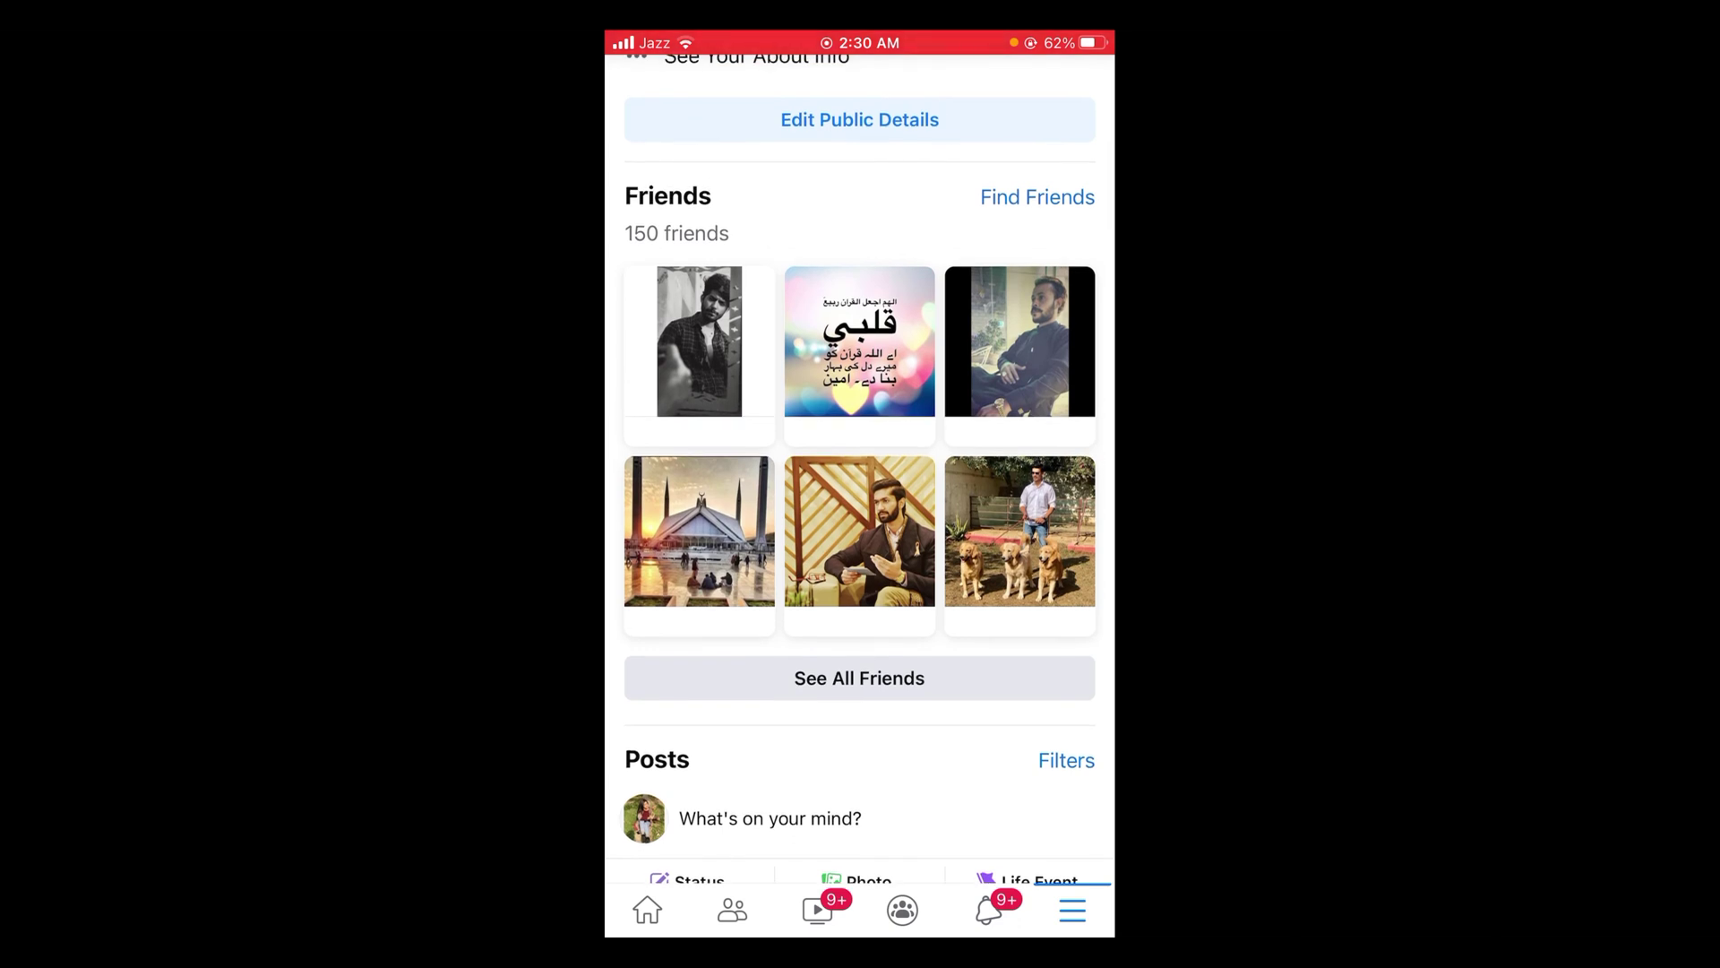
- Open Edit profile, then choose Add beside Links to reach Edit links
{"action": "left_click", "coordinate": [861, 120]}
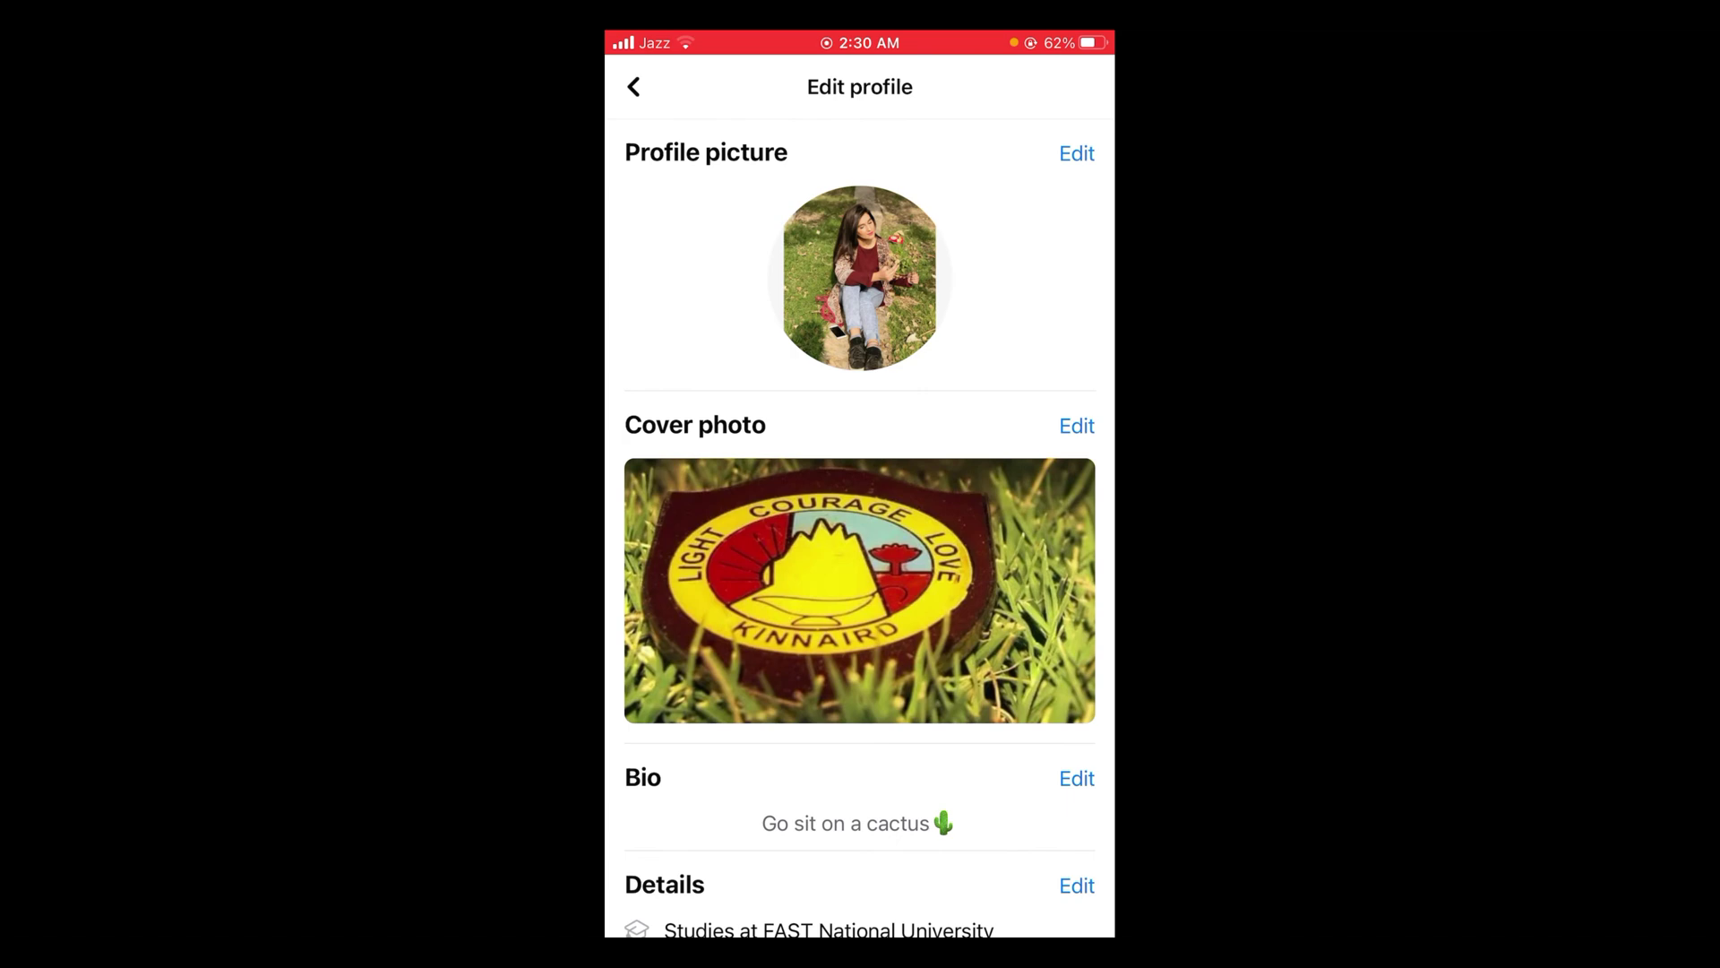
{"action": "scroll", "coordinate": [861, 538], "scroll_direction": "down", "scroll_amount": 1}
{"action": "scroll", "coordinate": [861, 538], "scroll_direction": "down", "scroll_amount": 5}
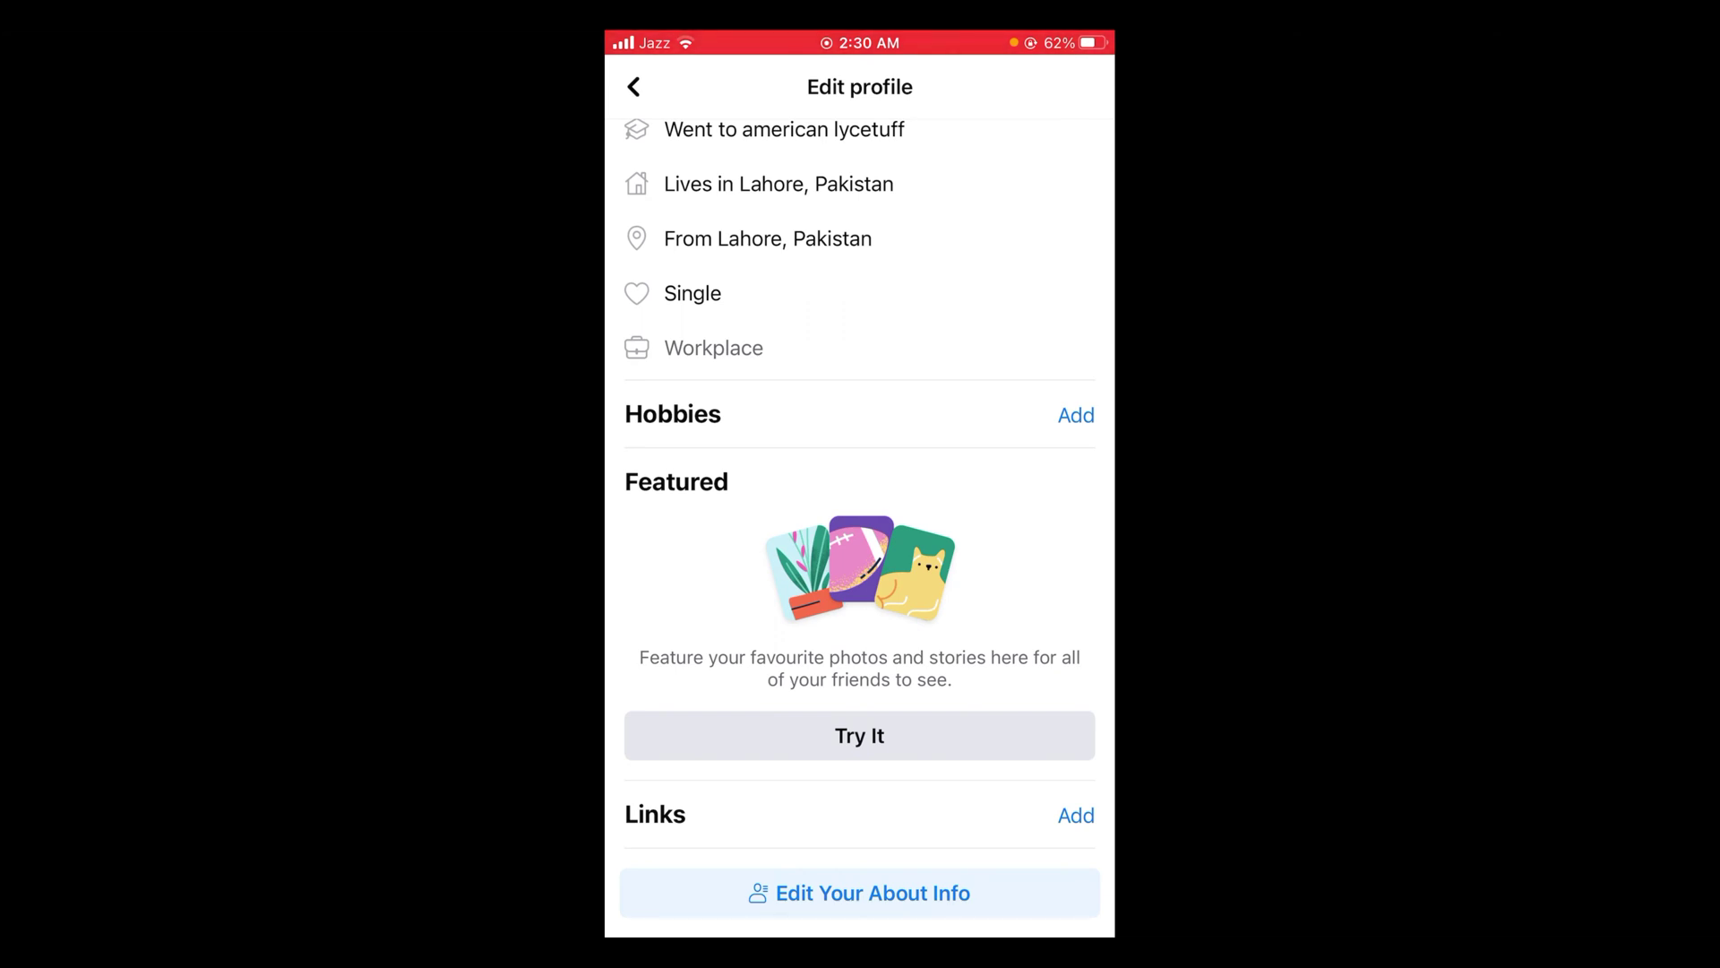
{"action": "left_click", "coordinate": [1075, 815]}
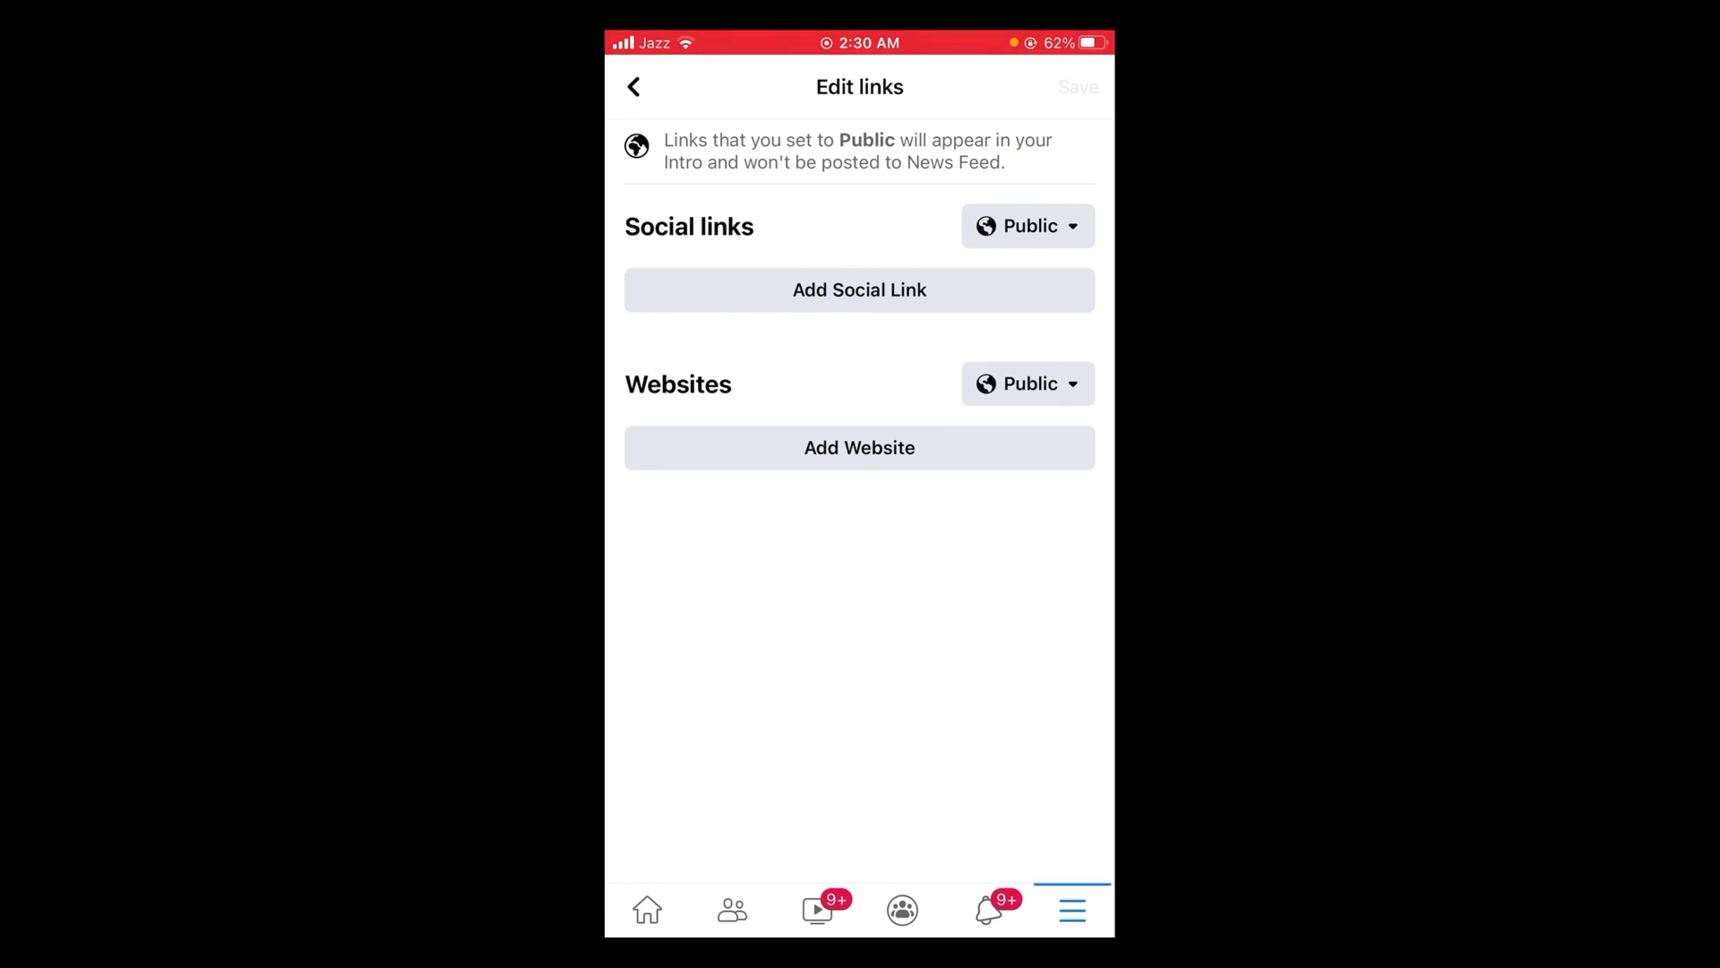
- Add a new social link with Instagram picked from the service list
{"action": "left_click", "coordinate": [860, 290]}
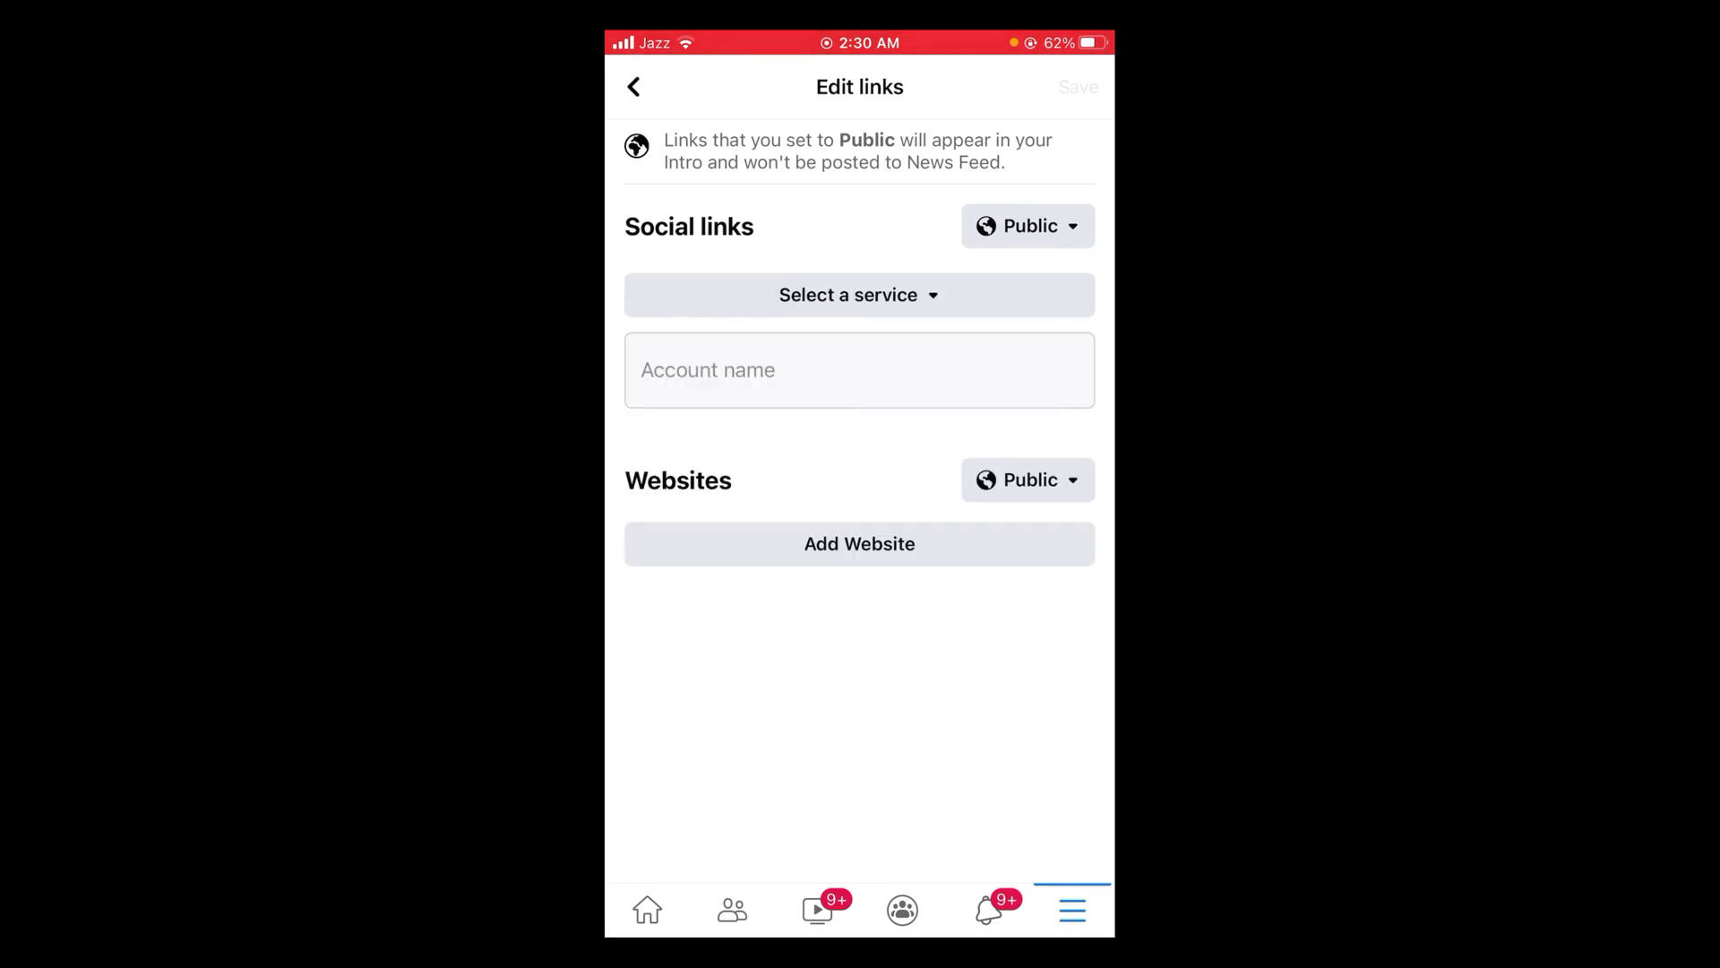
{"action": "left_click", "coordinate": [859, 294]}
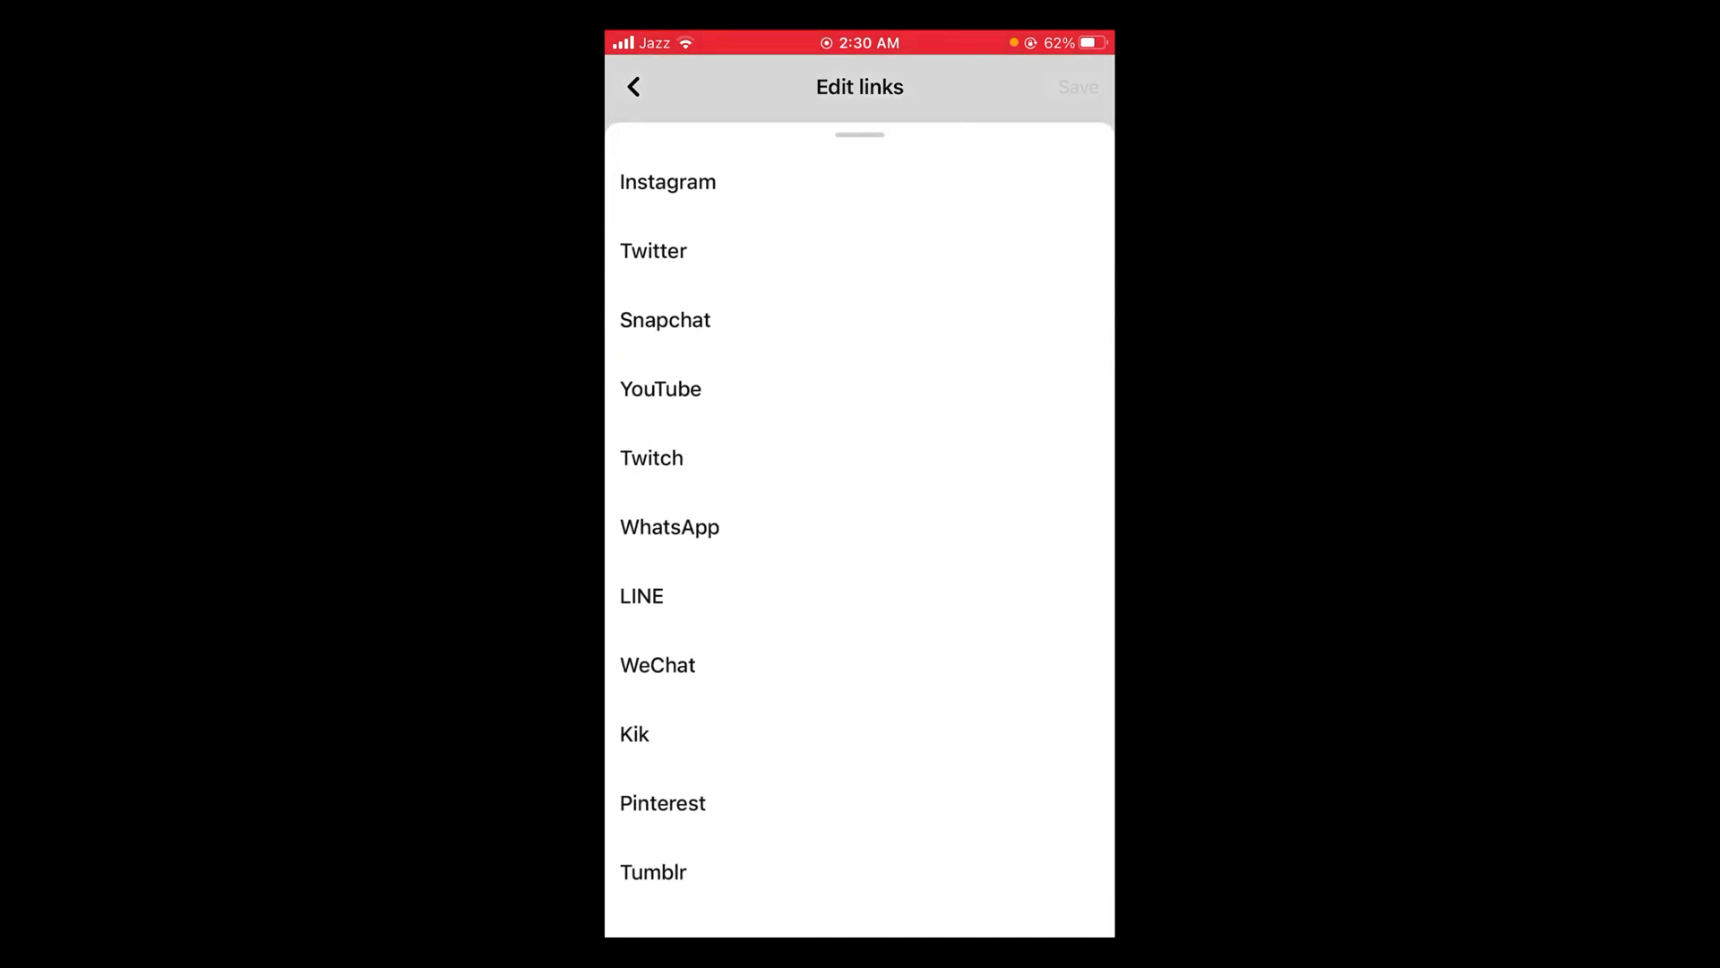
{"action": "scroll", "coordinate": [858, 538], "scroll_direction": "down", "scroll_amount": 4}
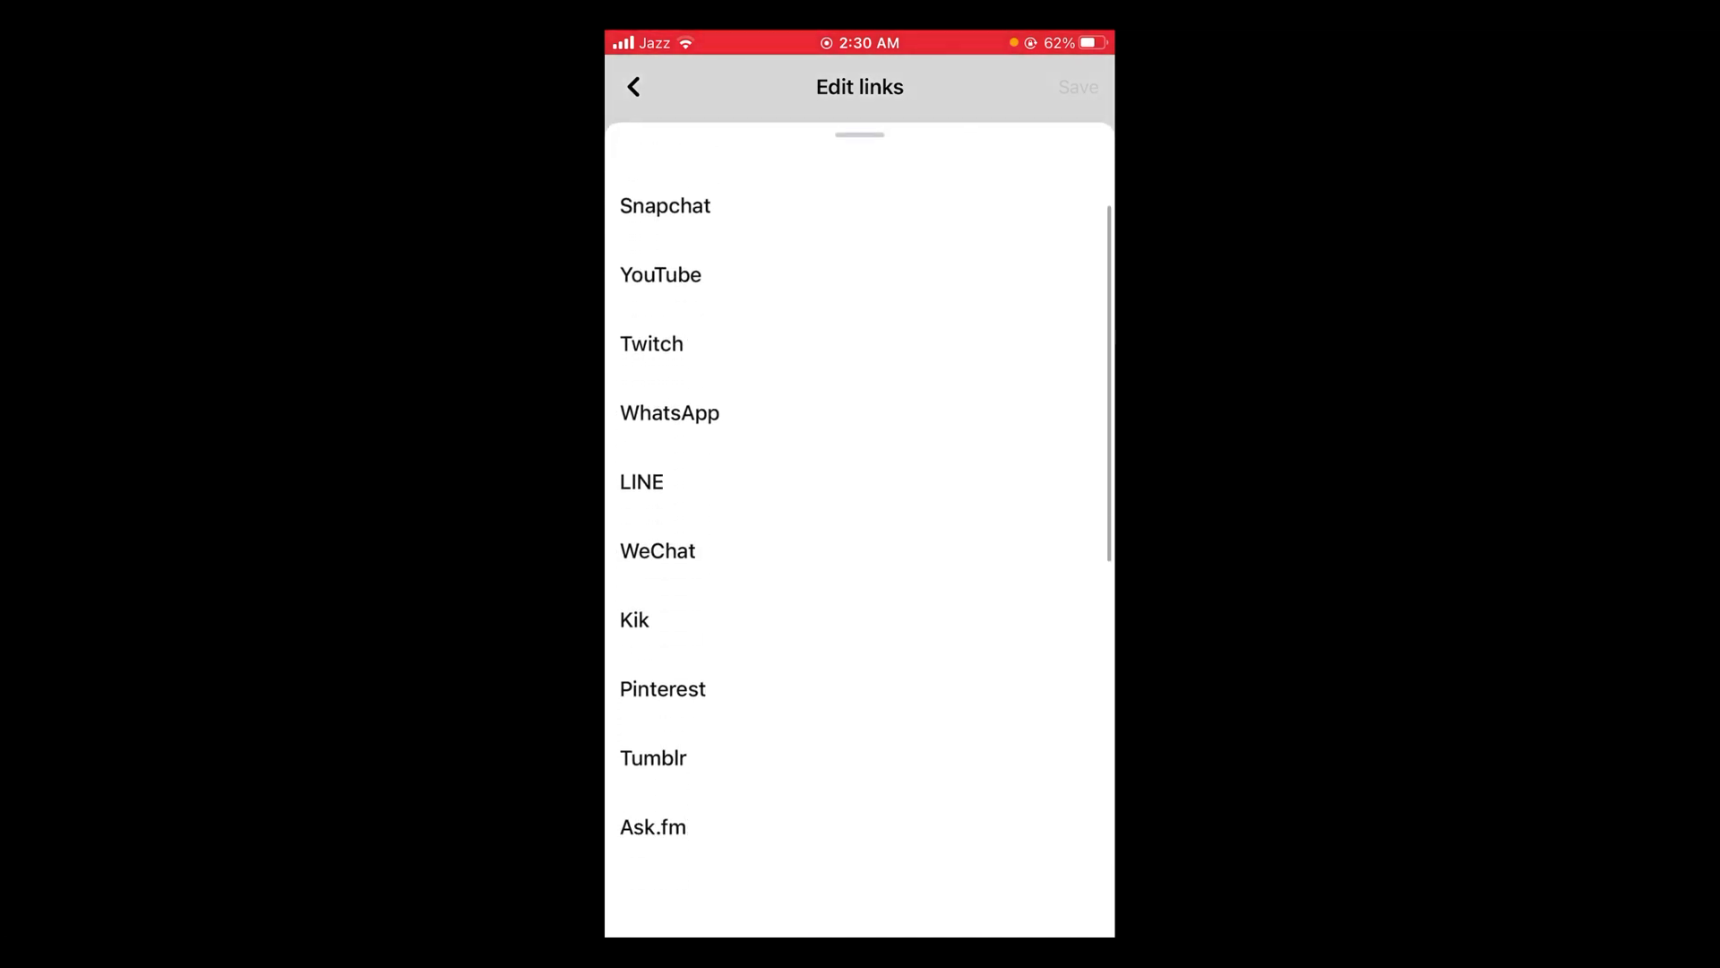
{"action": "left_click", "coordinate": [653, 691]}
{"action": "scroll", "coordinate": [859, 538], "scroll_direction": "down", "scroll_amount": 3}
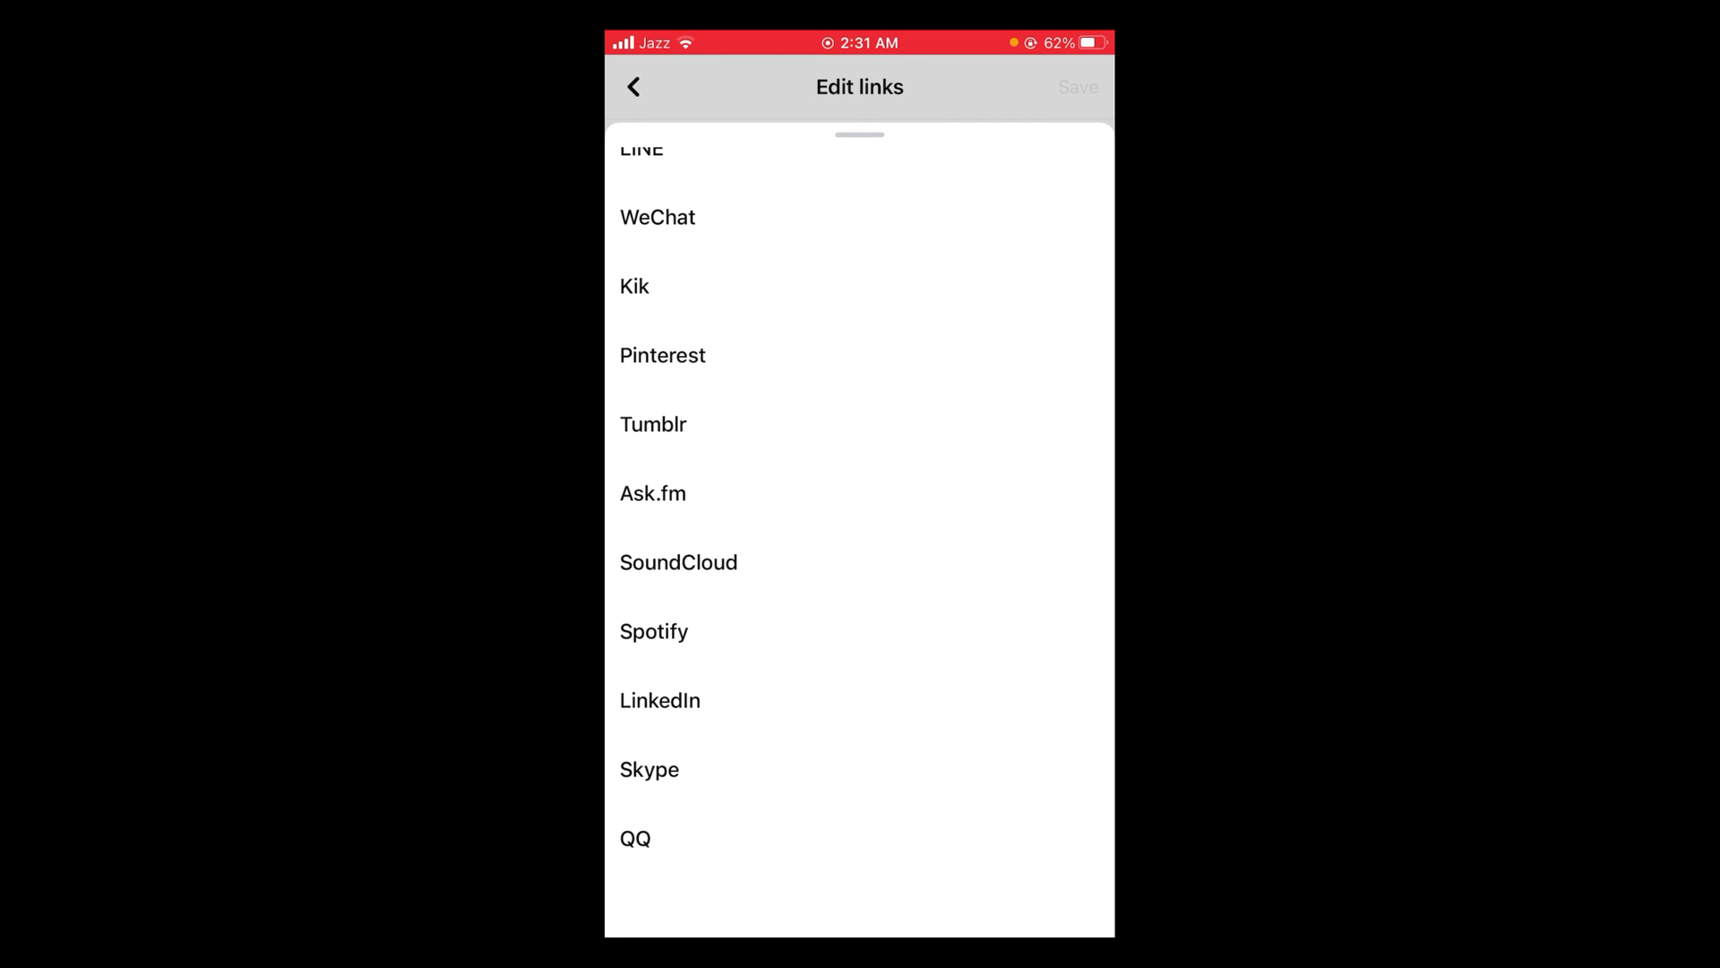
{"action": "scroll", "coordinate": [859, 563], "scroll_direction": "up", "scroll_amount": 2}
{"action": "scroll", "coordinate": [858, 615], "scroll_direction": "up", "scroll_amount": 2}
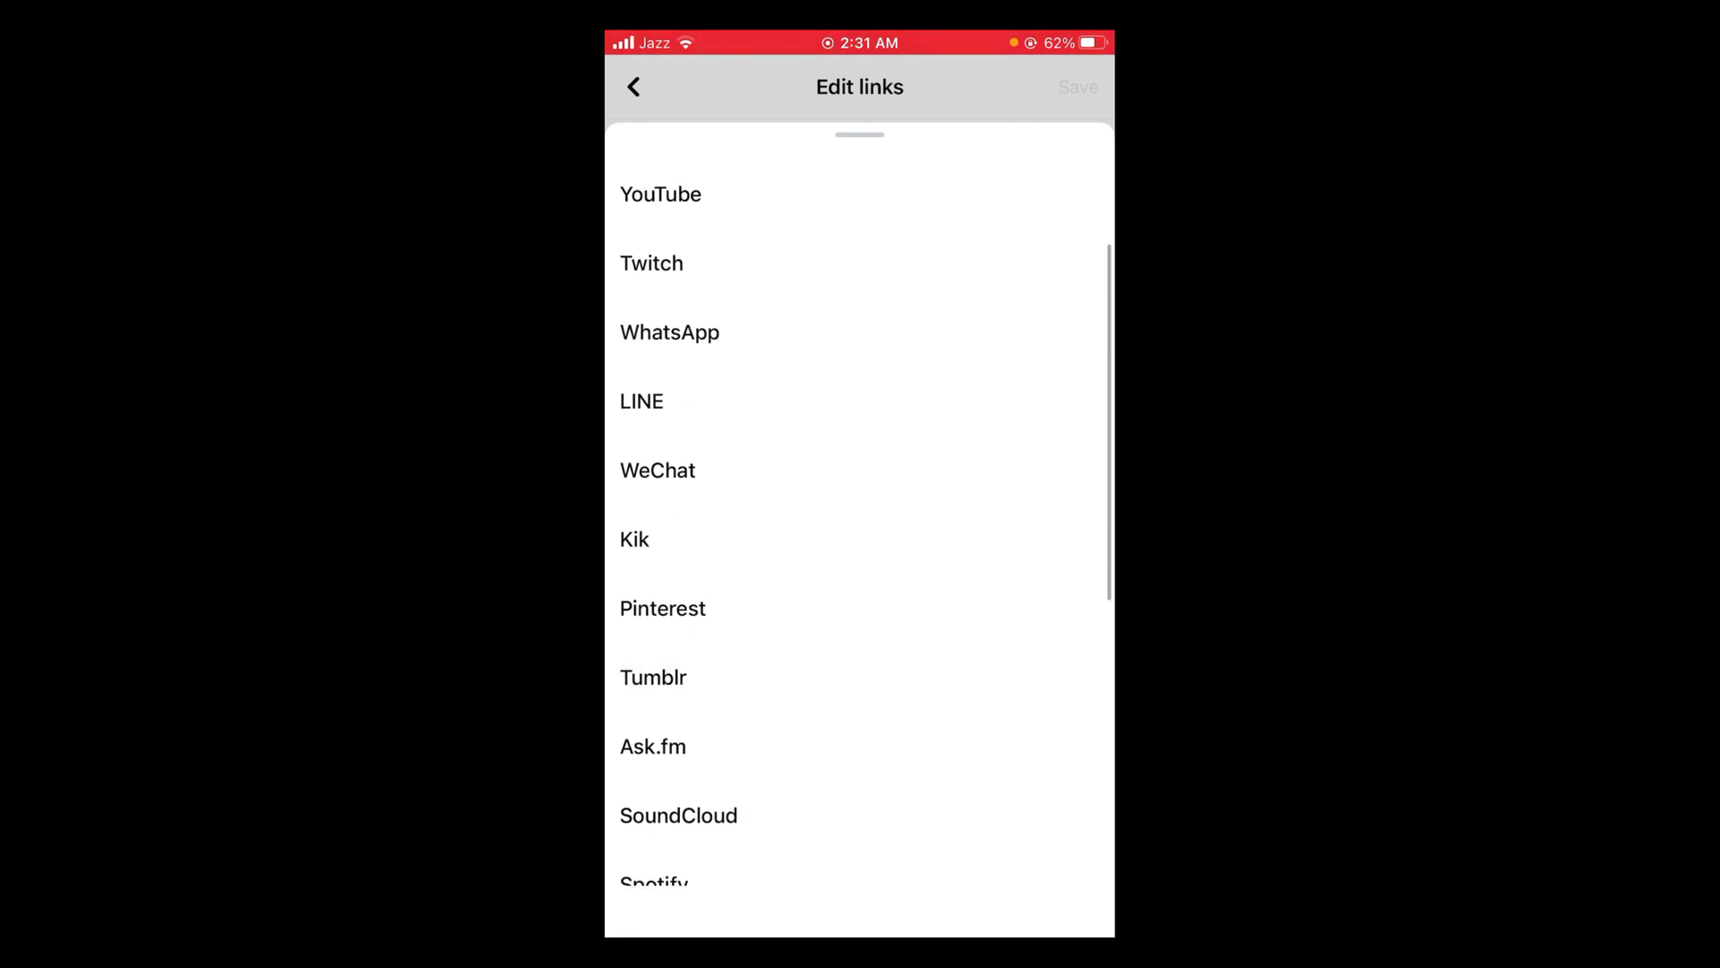
{"action": "scroll", "coordinate": [859, 538], "scroll_direction": "up", "scroll_amount": 1}
{"action": "scroll", "coordinate": [859, 538], "scroll_direction": "up", "scroll_amount": 2}
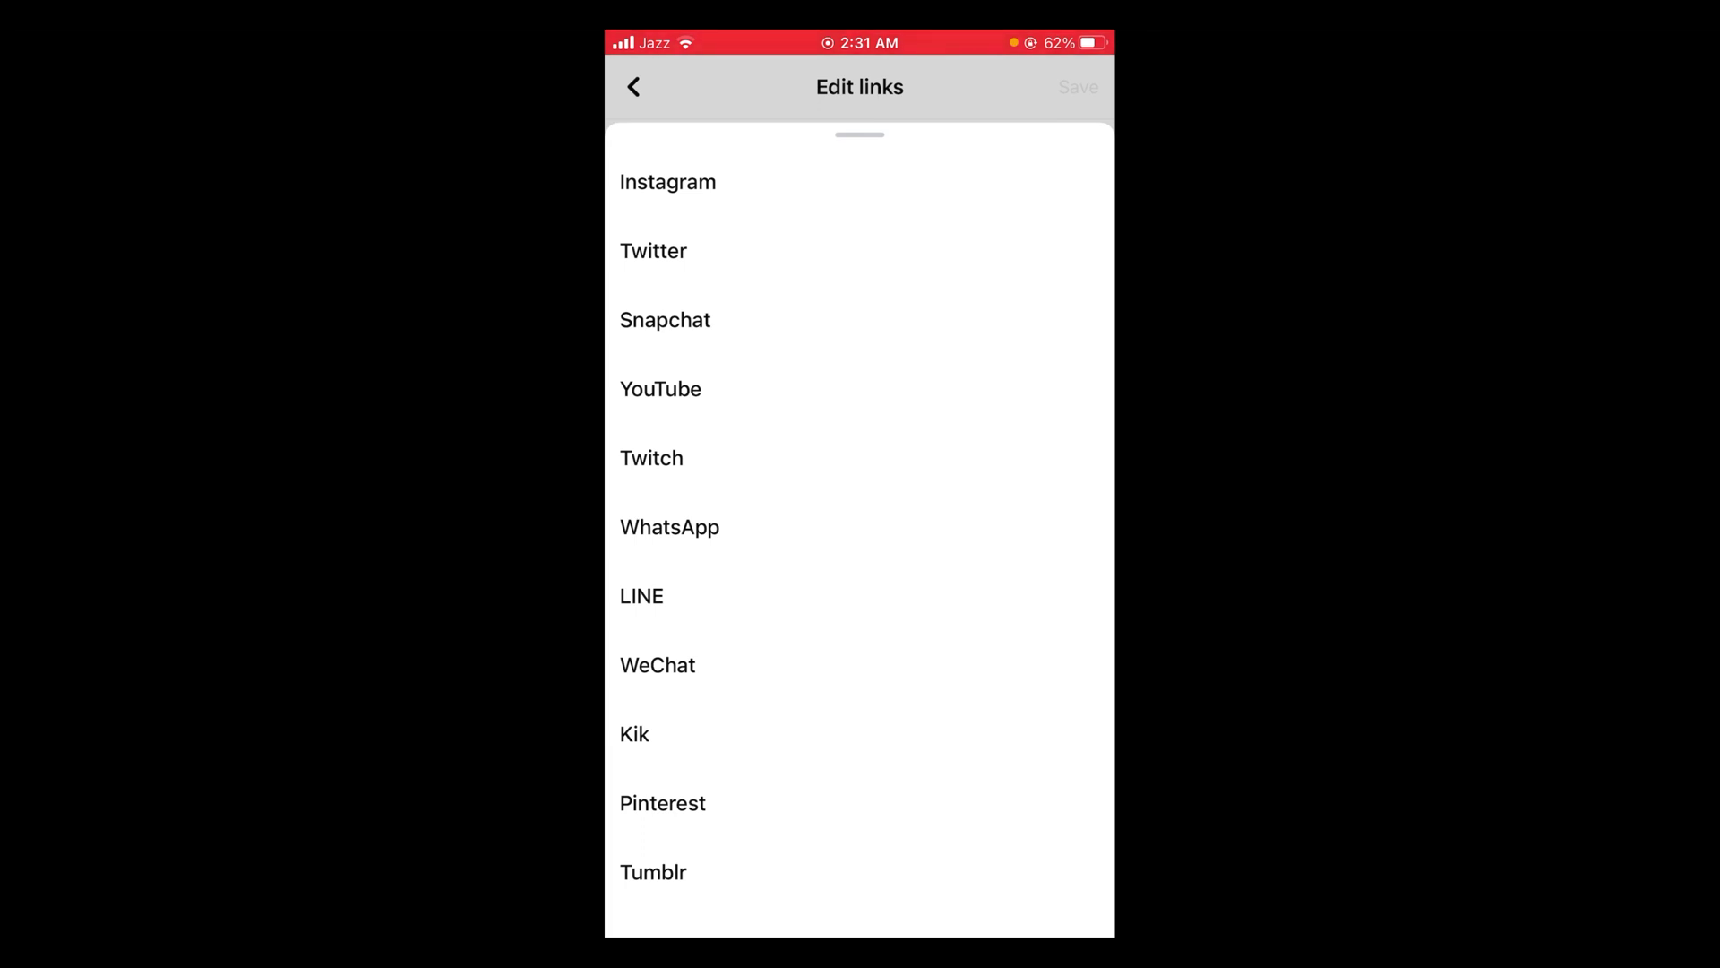
{"action": "left_click", "coordinate": [668, 182]}
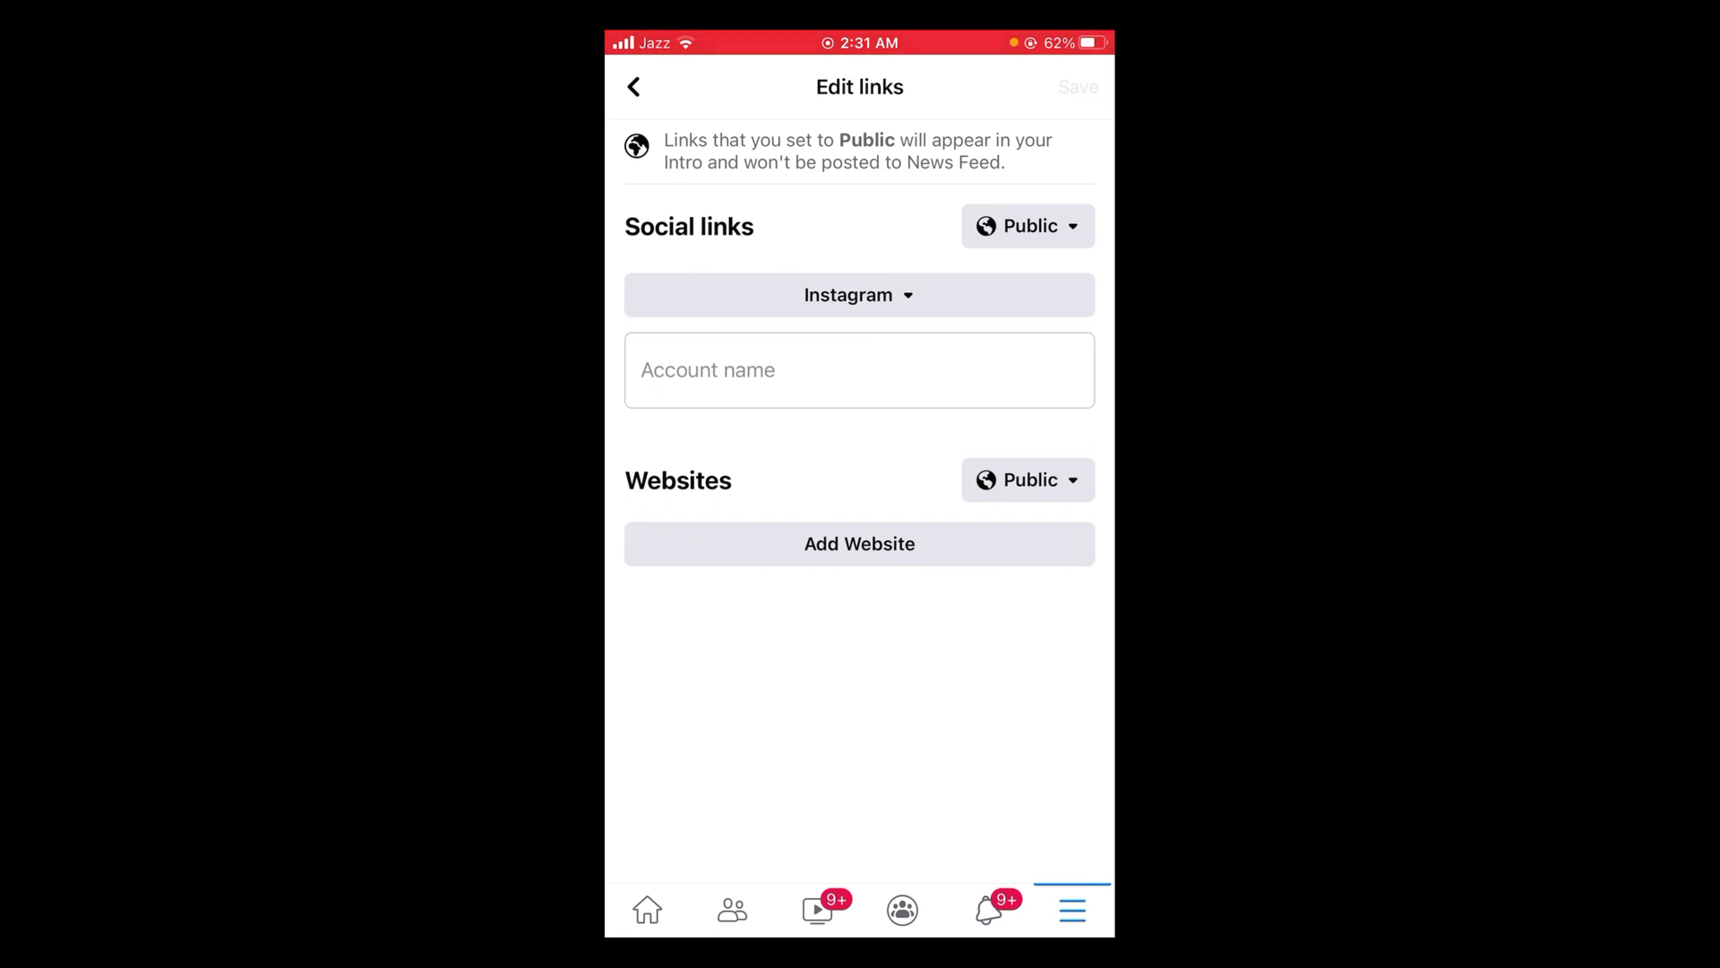
- Enter 'processing brains' as the Instagram account name using word suggestions
{"action": "left_click", "coordinate": [859, 369]}
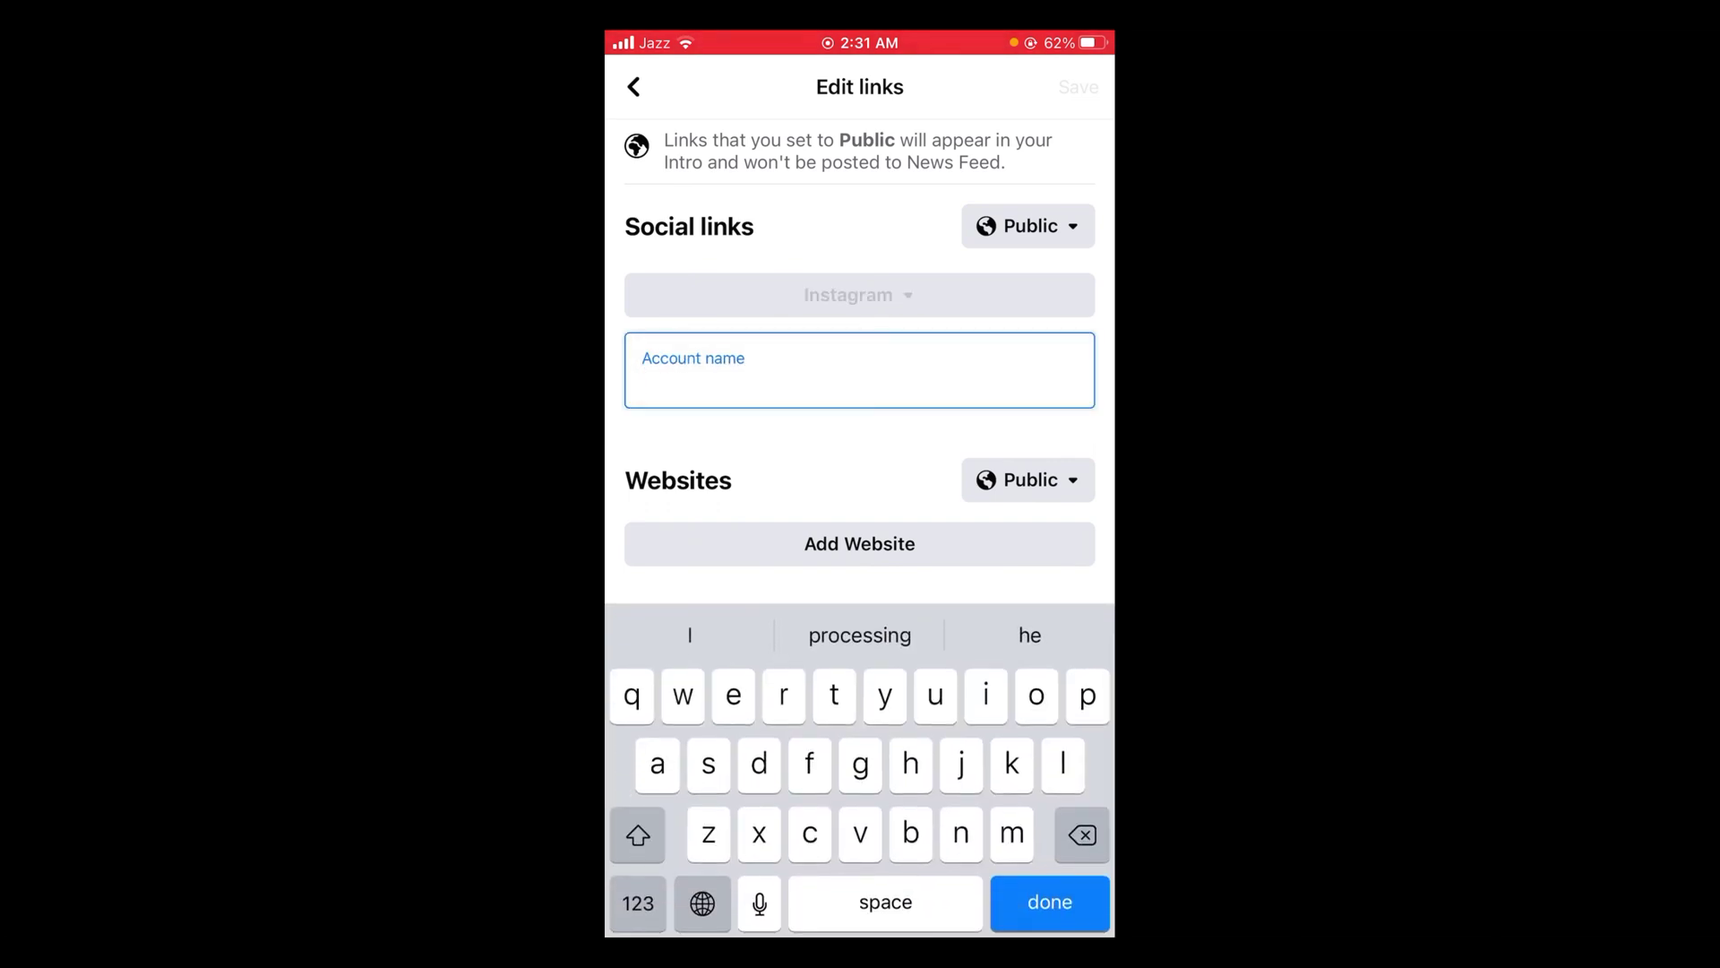
{"action": "left_click", "coordinate": [858, 635]}
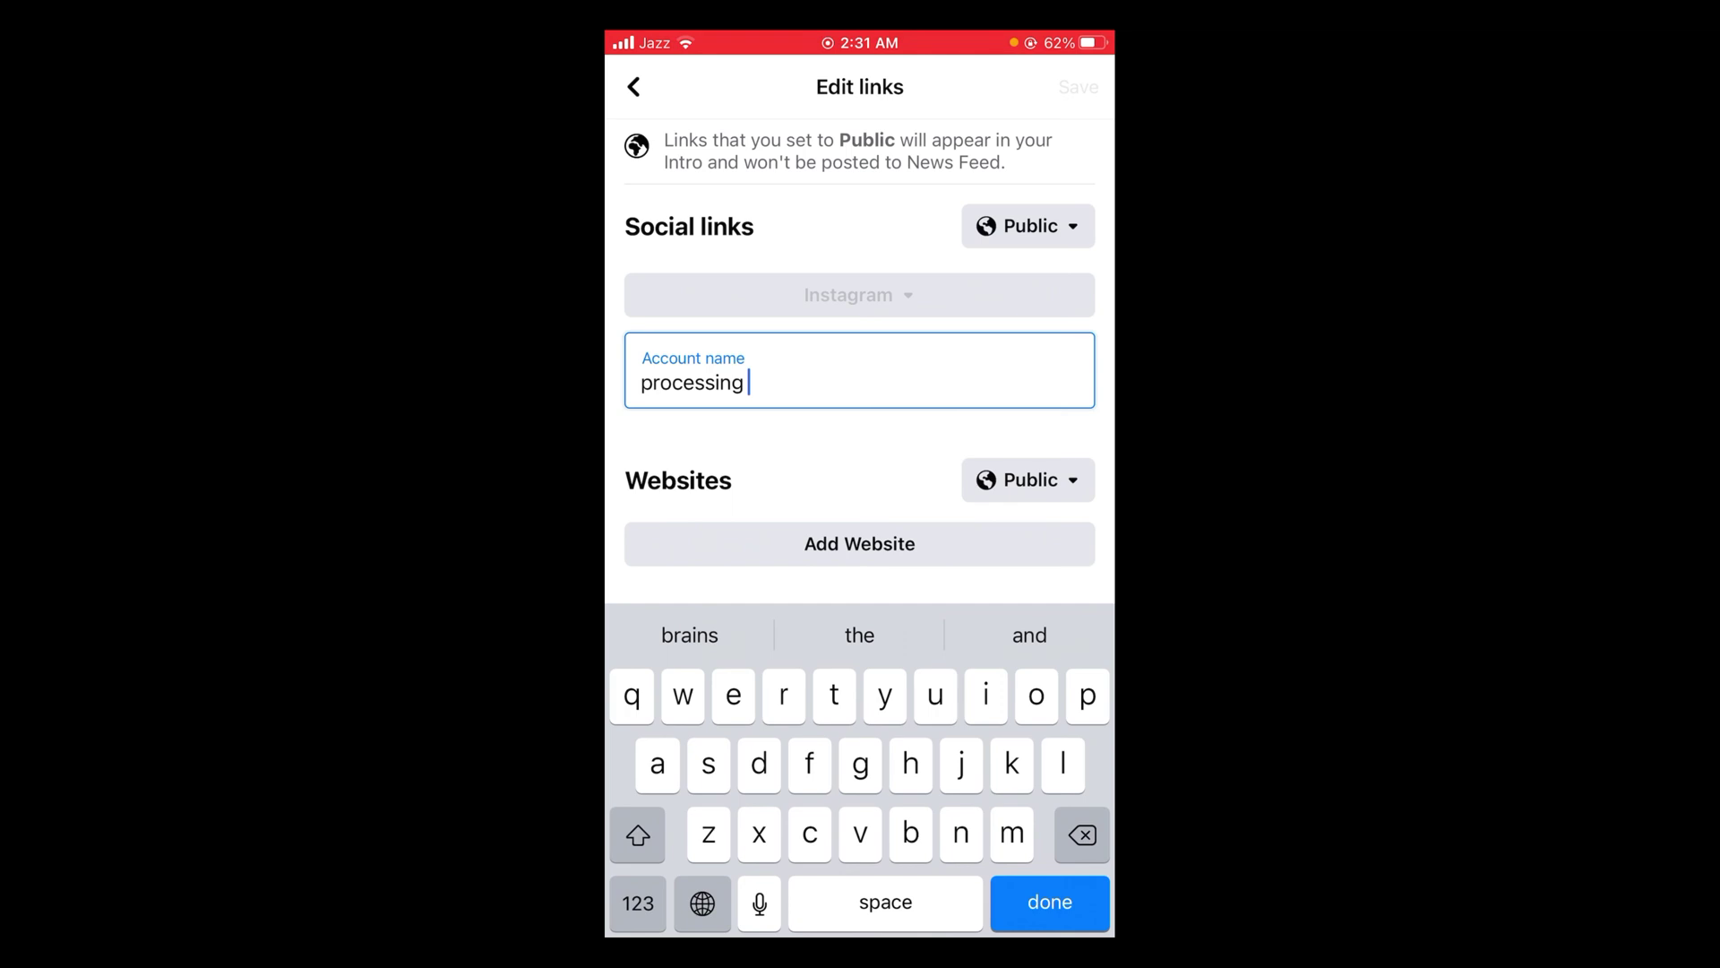
{"action": "left_click", "coordinate": [689, 634]}
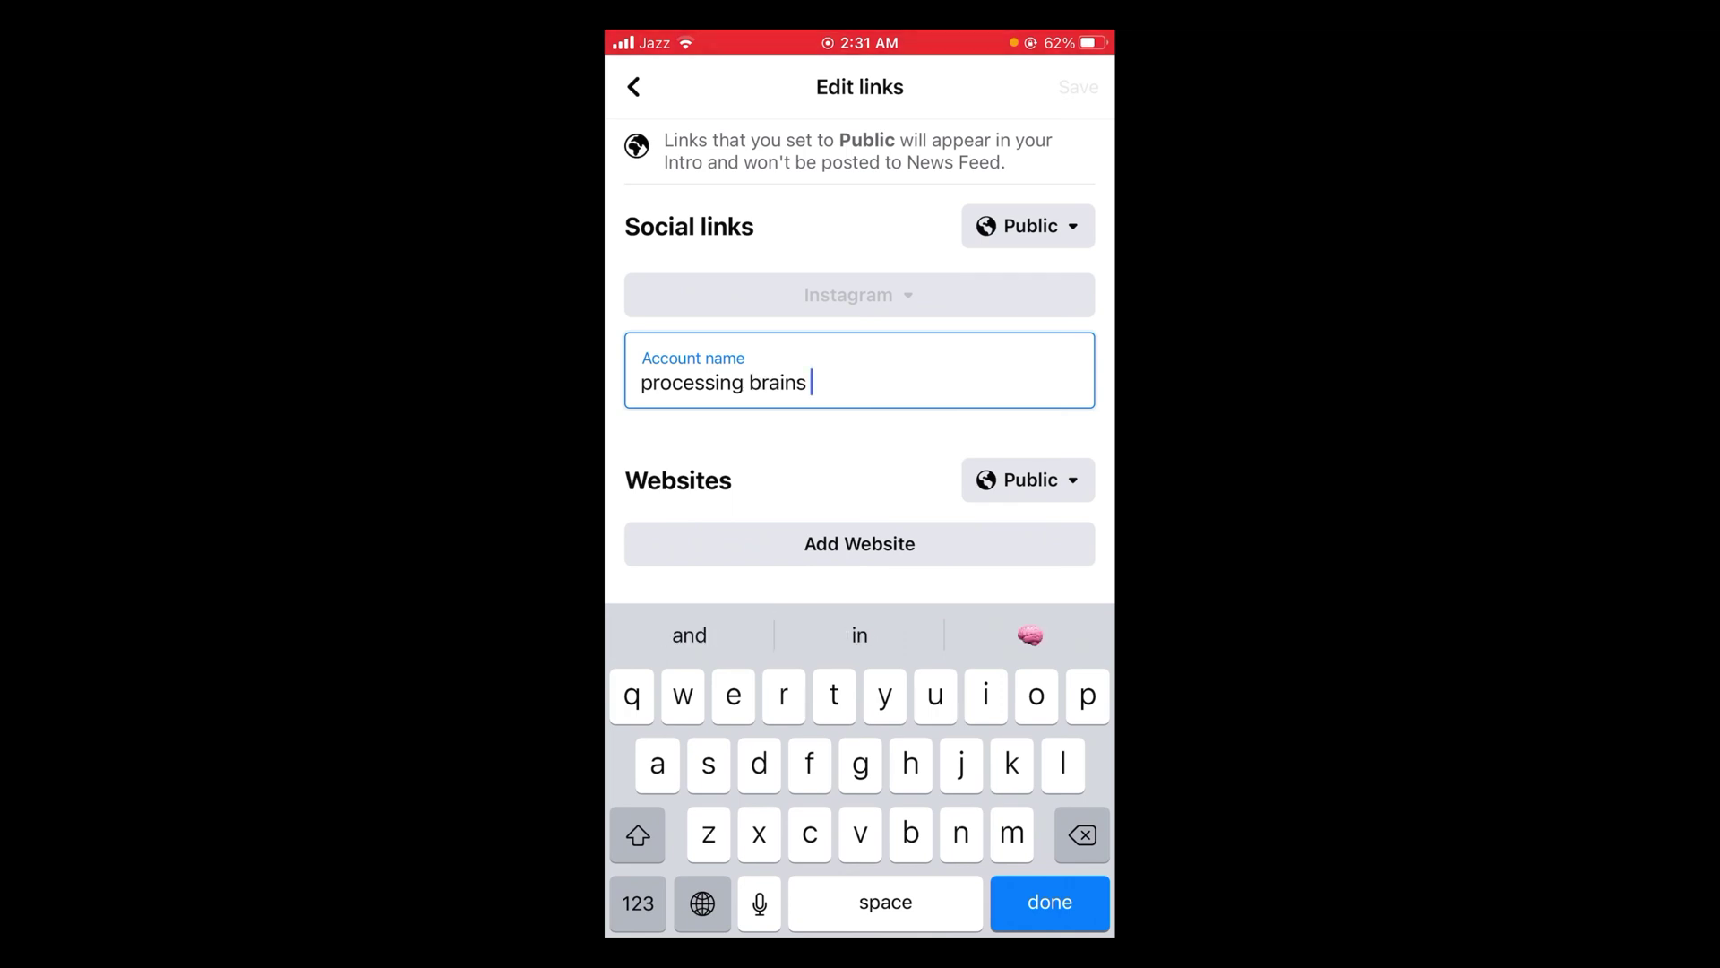
{"action": "left_click", "coordinate": [1050, 902]}
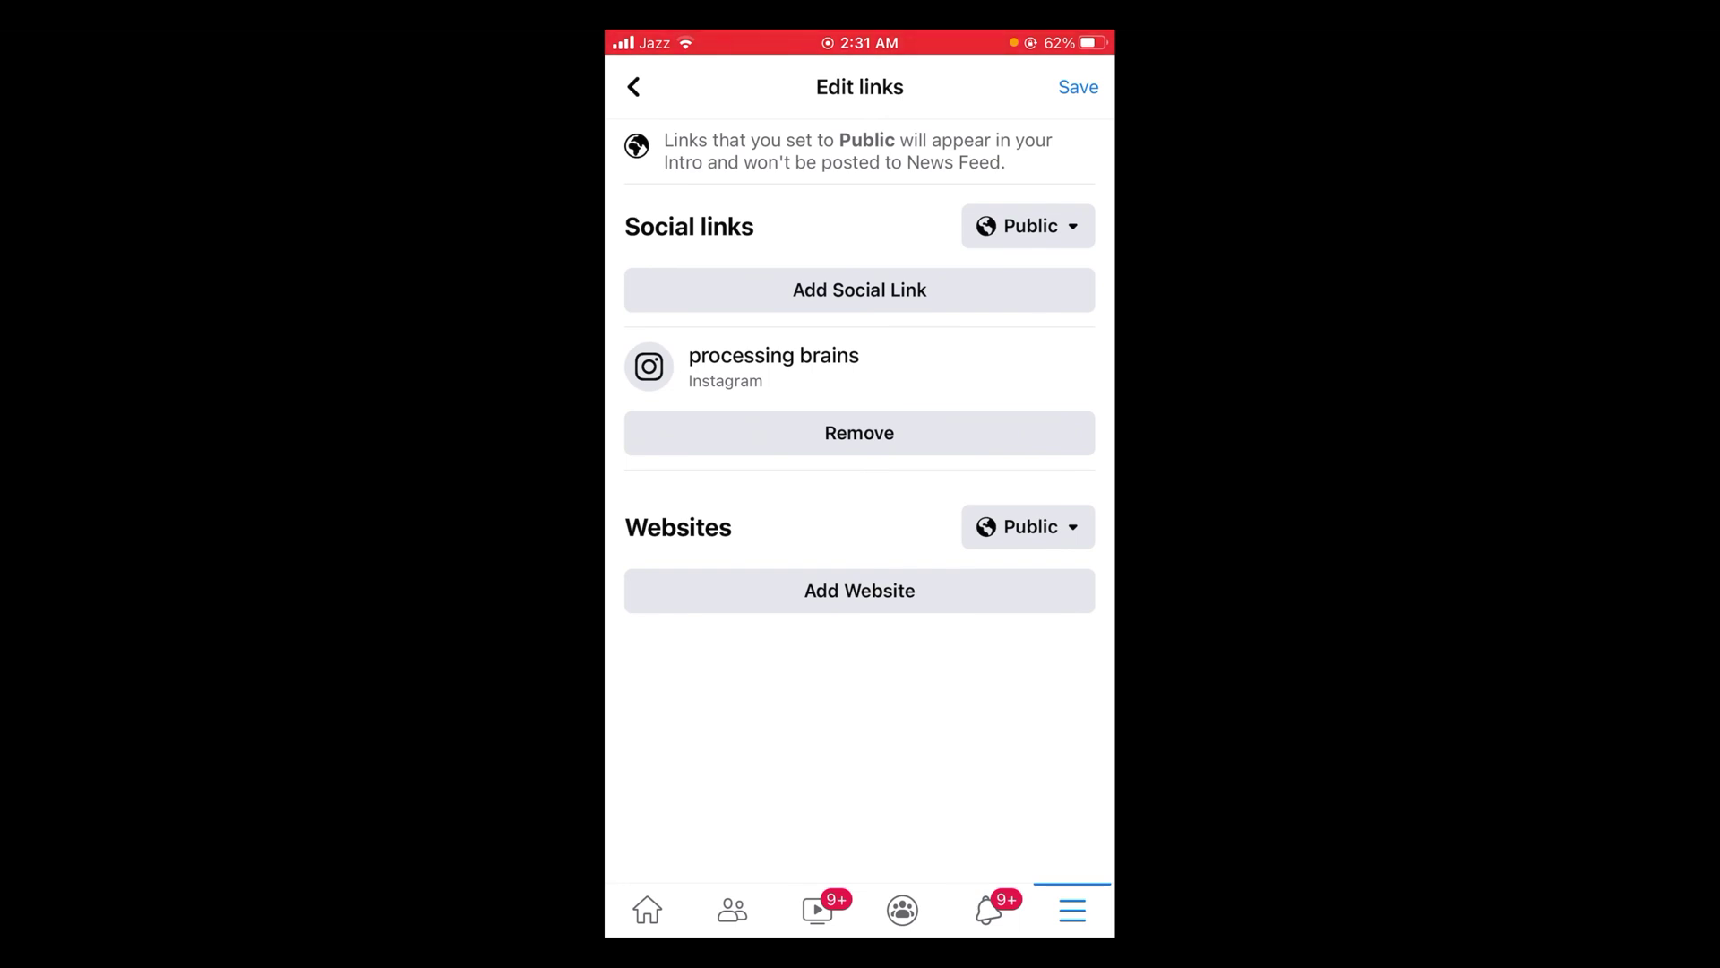
- Save the Instagram link, check it in the profile intro, and return Home
{"action": "left_click", "coordinate": [1078, 86]}
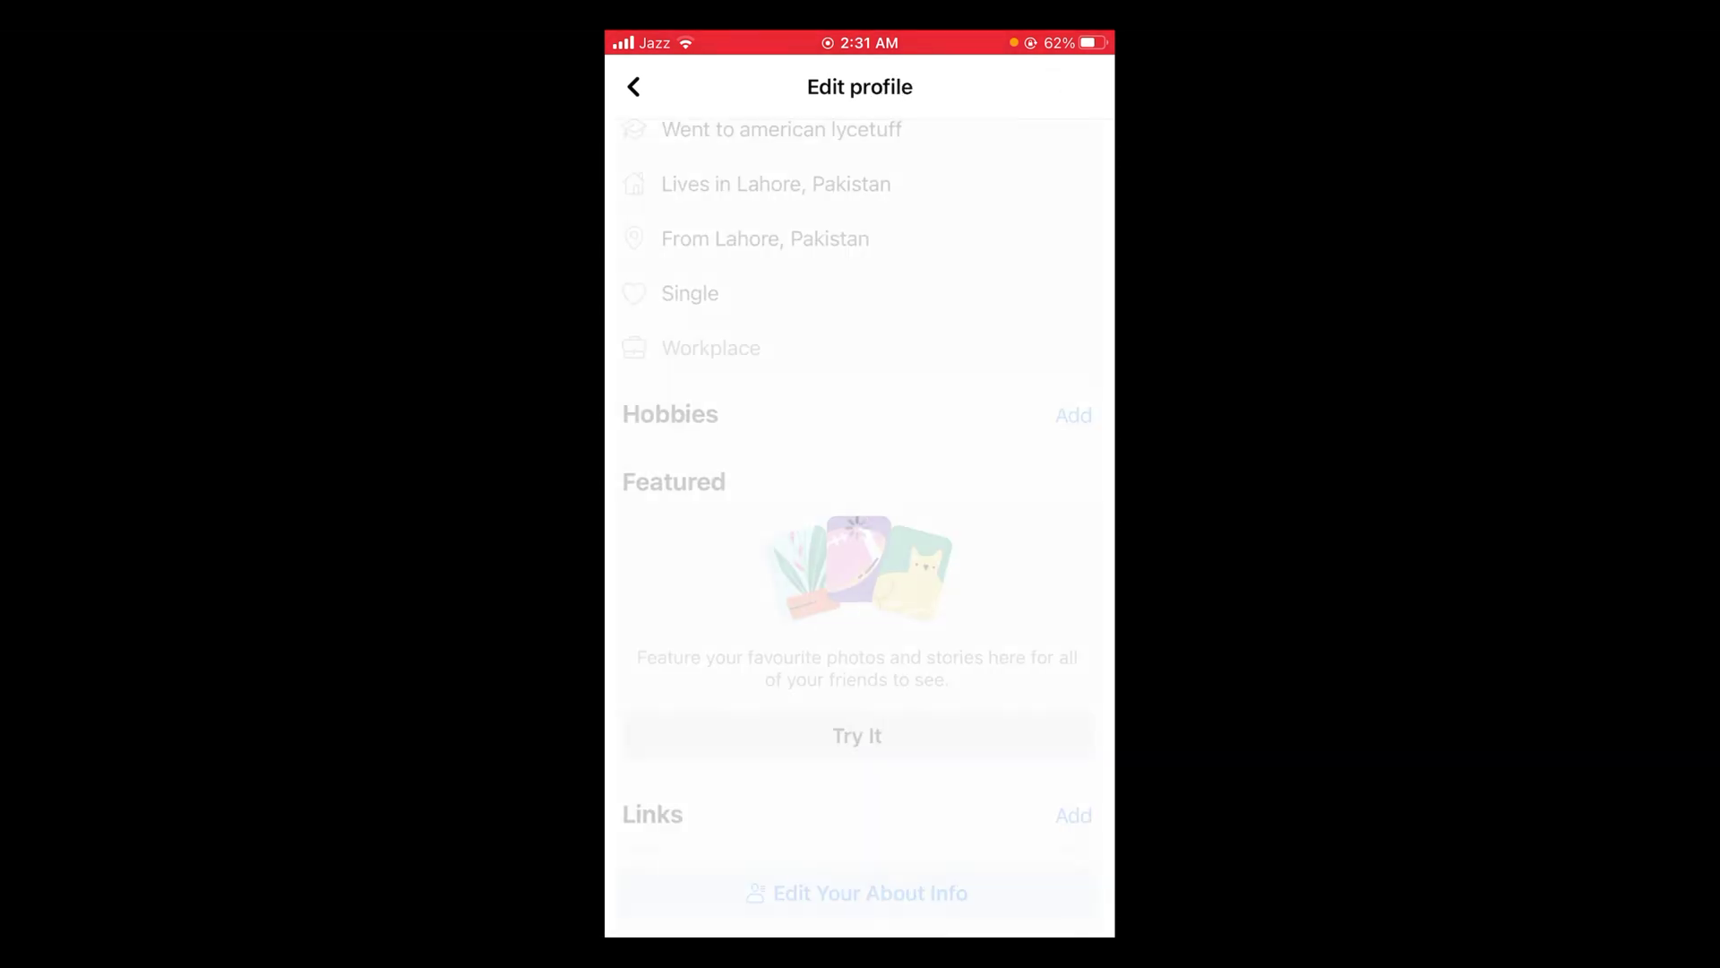
{"action": "left_click", "coordinate": [633, 87]}
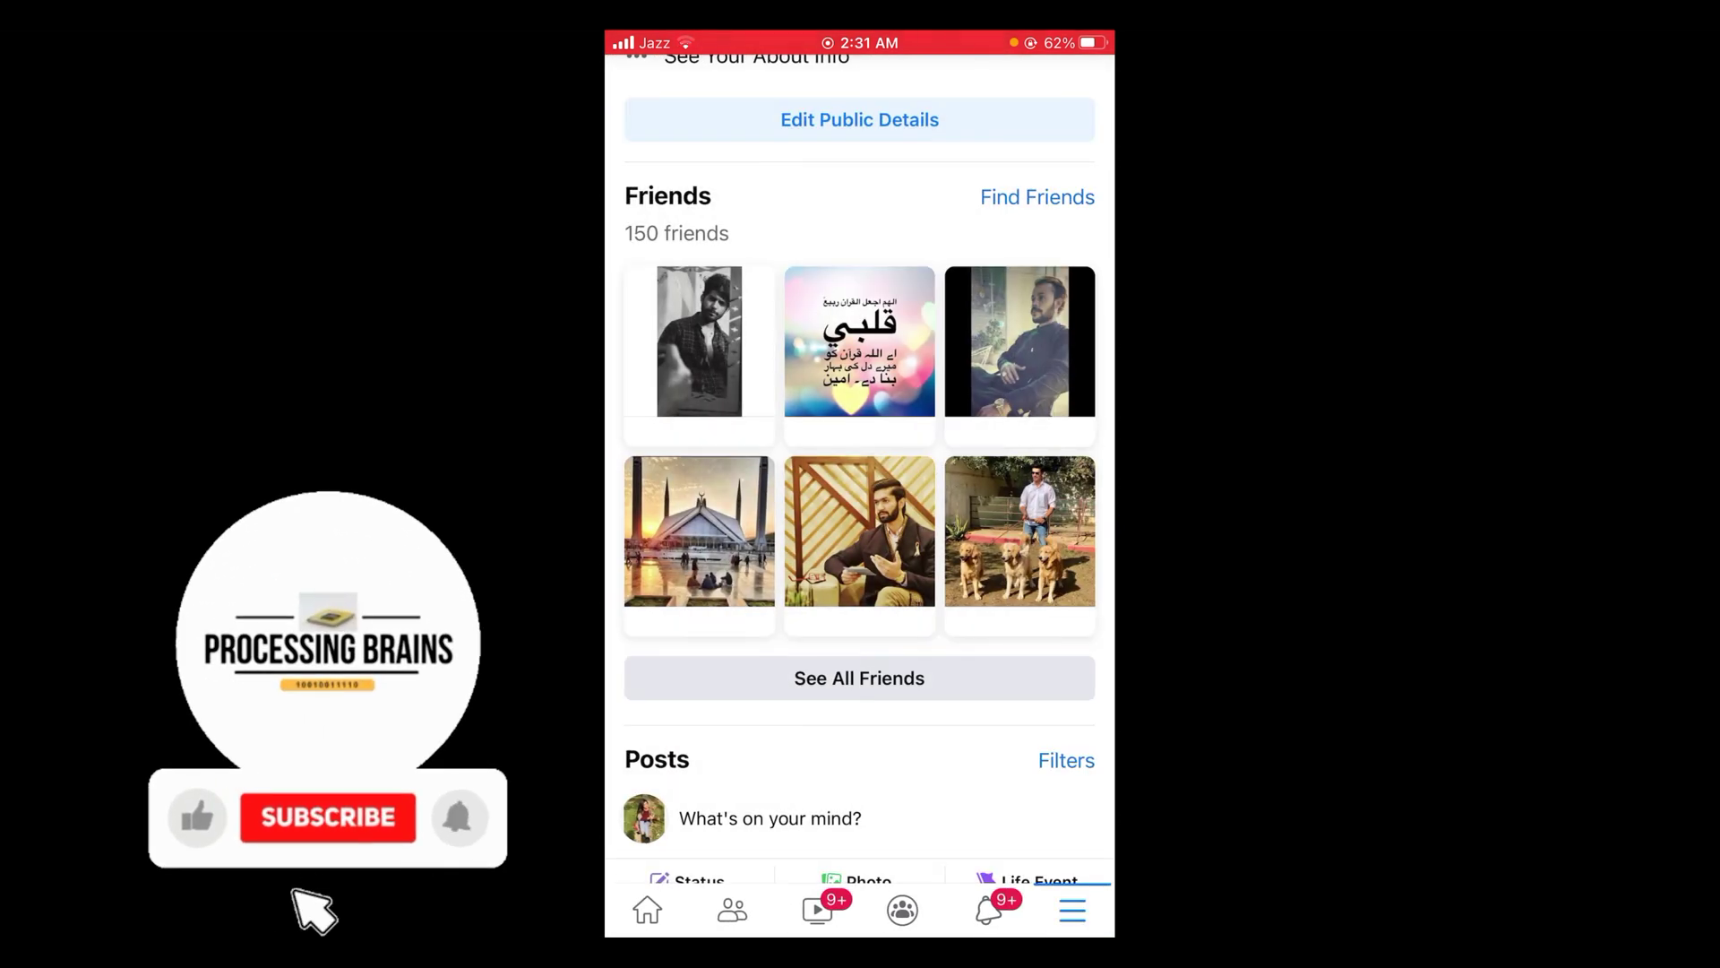
{"action": "scroll", "coordinate": [860, 484], "scroll_direction": "up", "scroll_amount": 5}
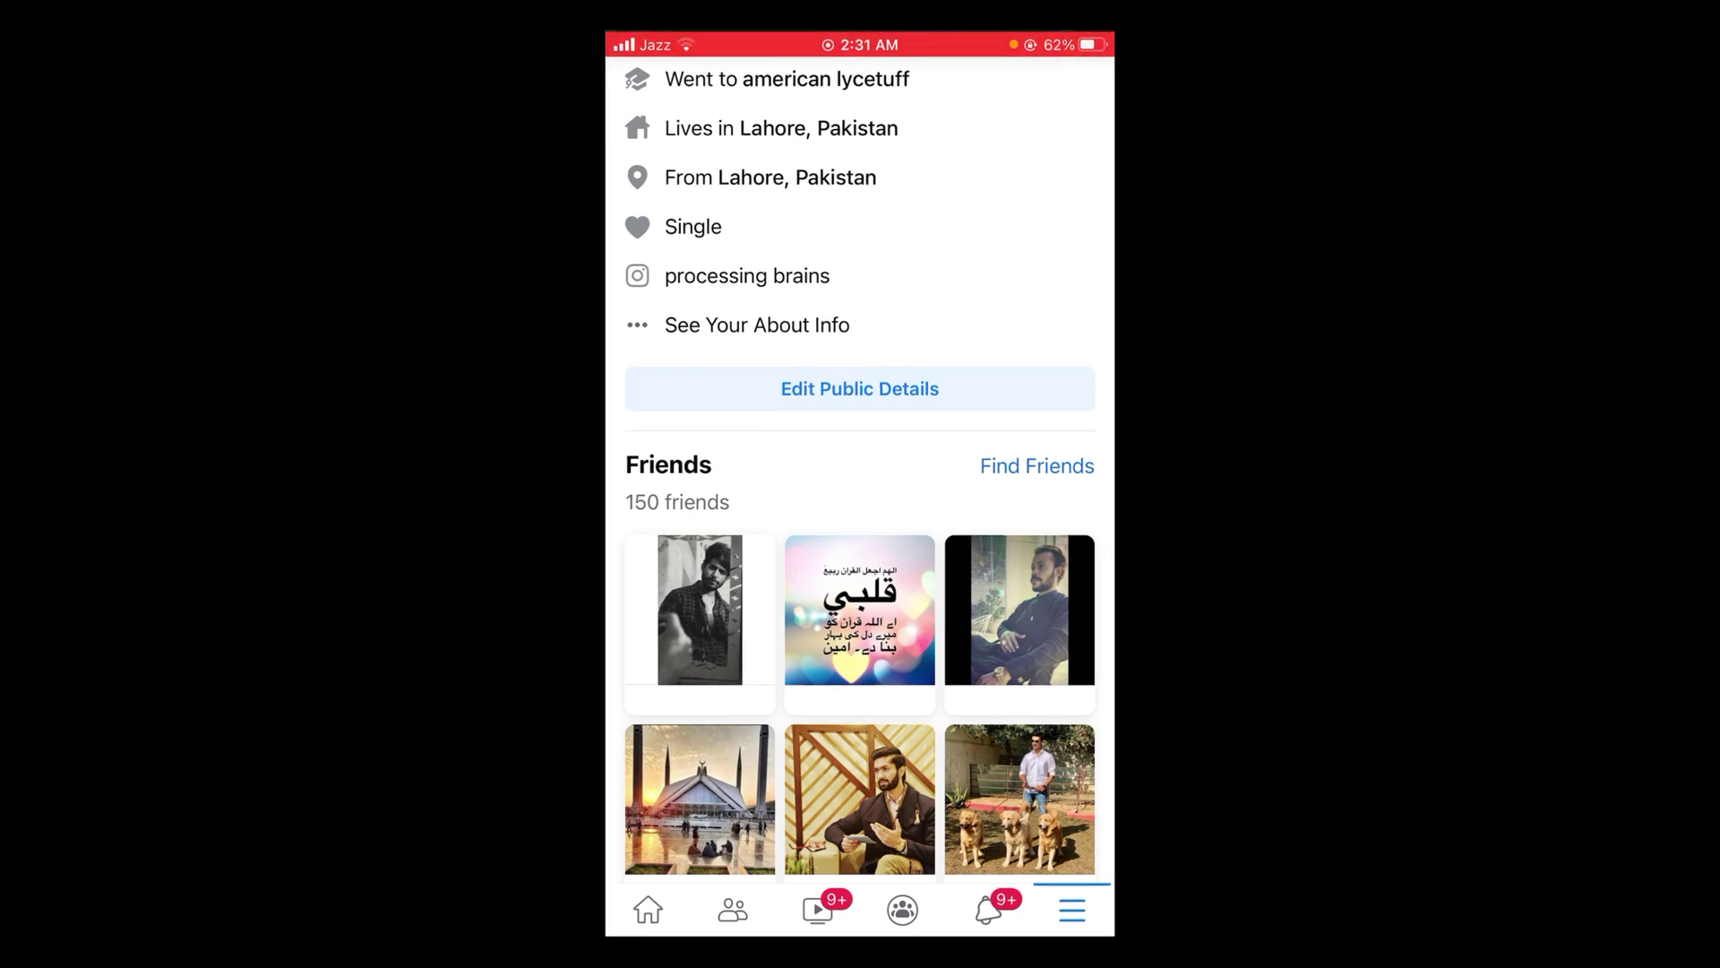
{"action": "key", "text": "super"}
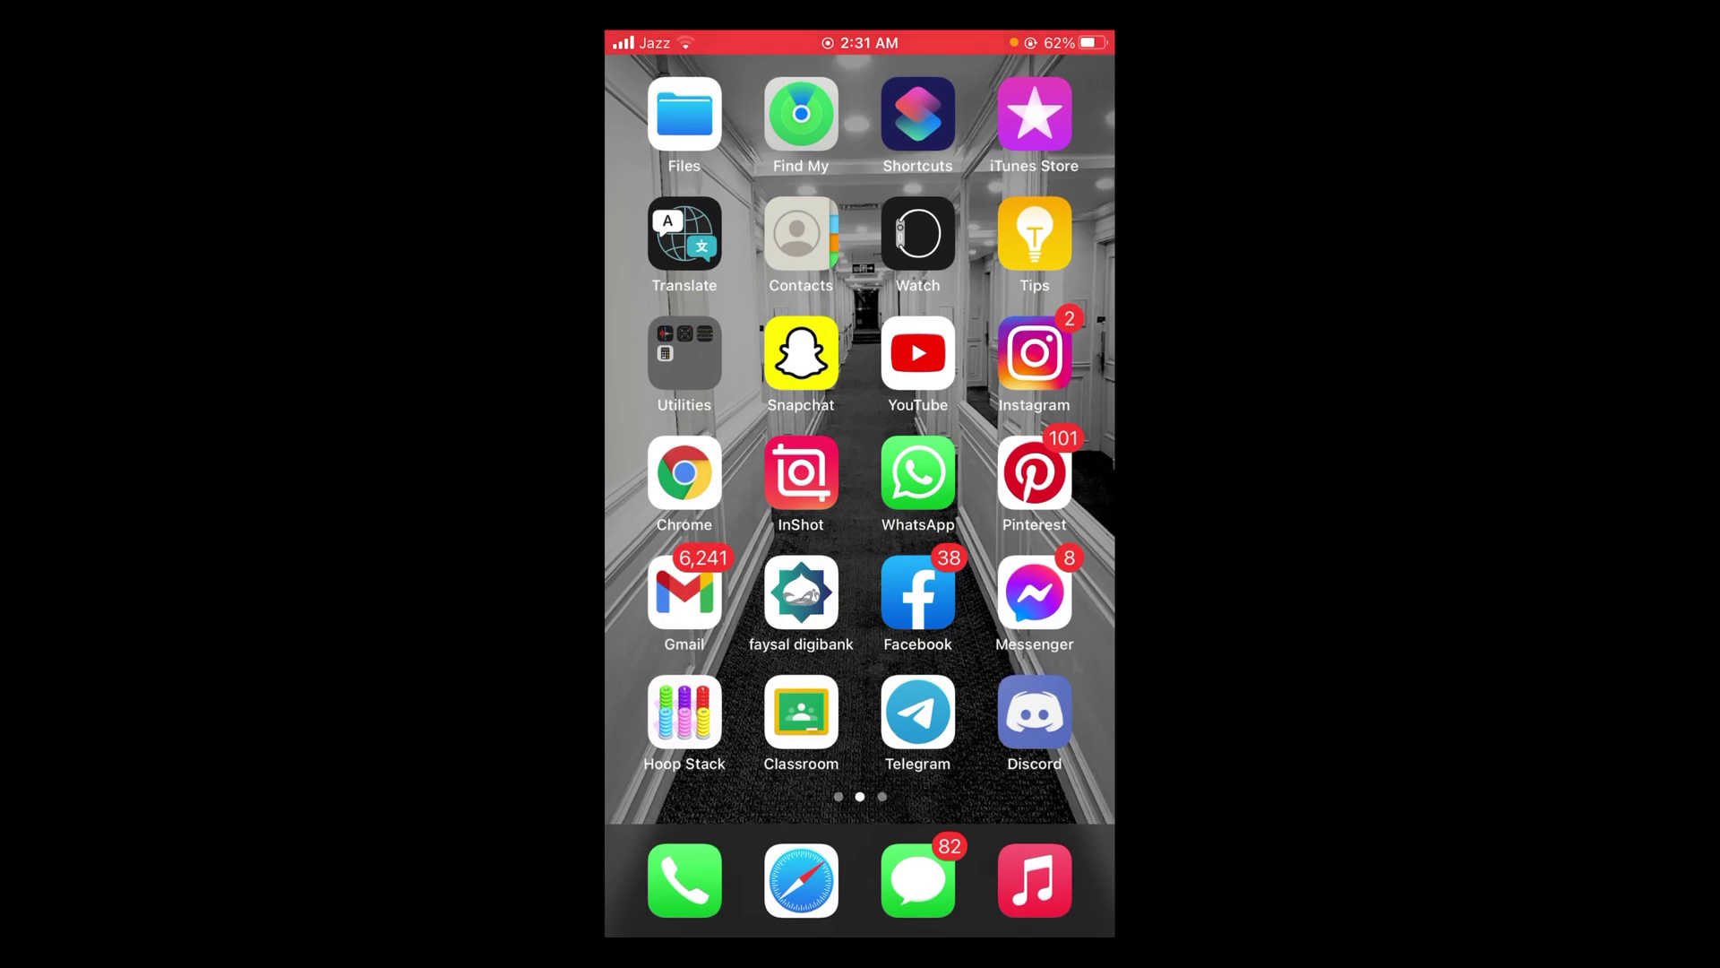